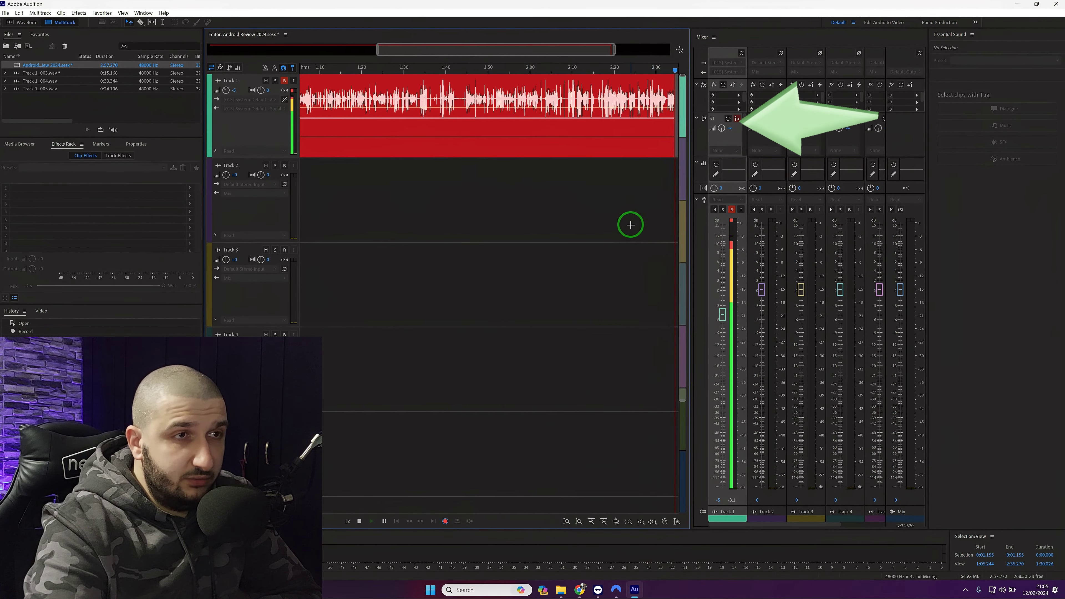
Stop recording so the voice take stays on Track 1 of the Android Review session
{"action": "key", "text": "space"}
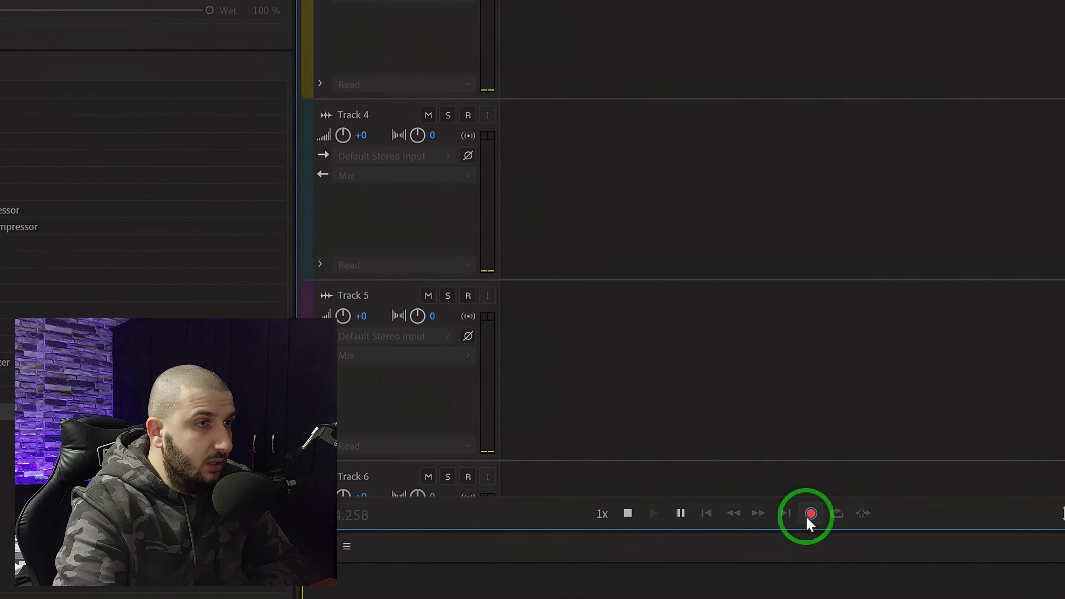
Stop the transport, return the playhead to 0:00 and play the recording back
{"action": "left_click", "coordinate": [807, 519]}
{"action": "left_click", "coordinate": [627, 512]}
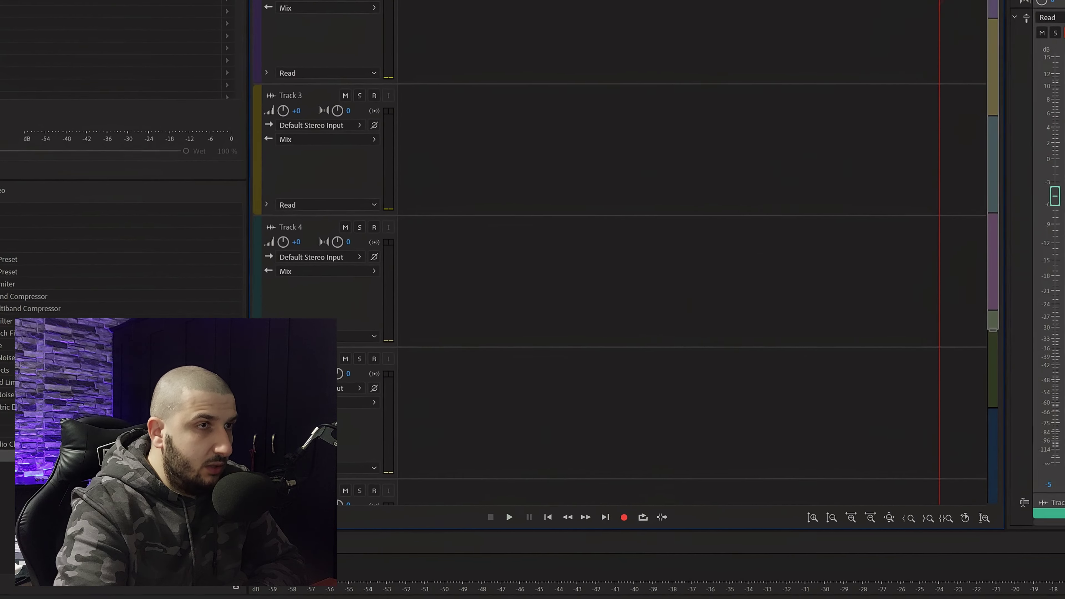
{"action": "scroll", "coordinate": [369, 72], "scroll_direction": "up", "scroll_amount": 3}
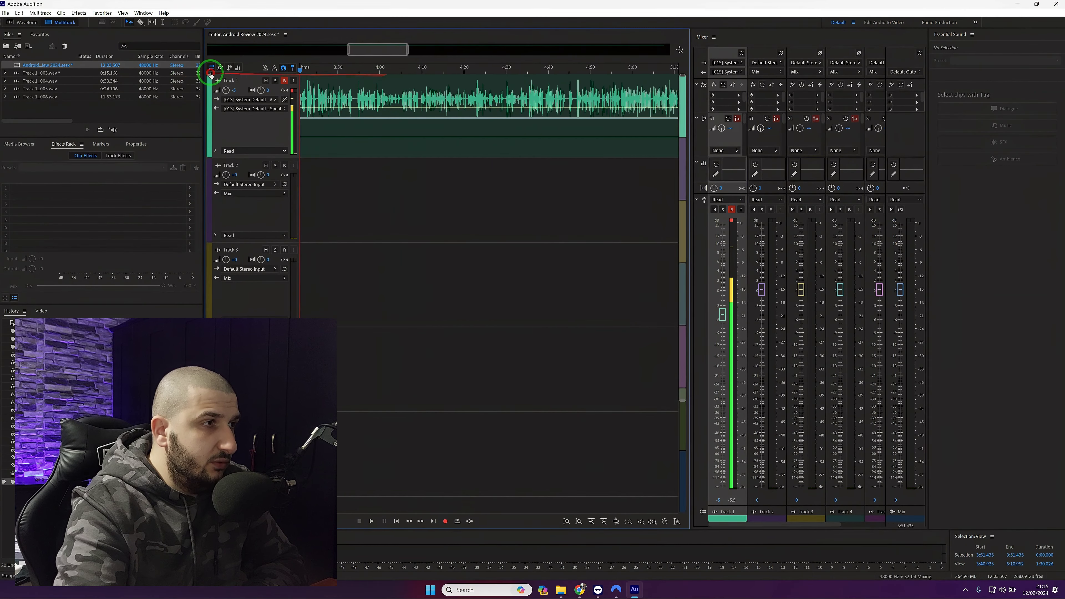
{"action": "left_click_drag", "start_coordinate": [211, 74], "coordinate": [304, 59]}
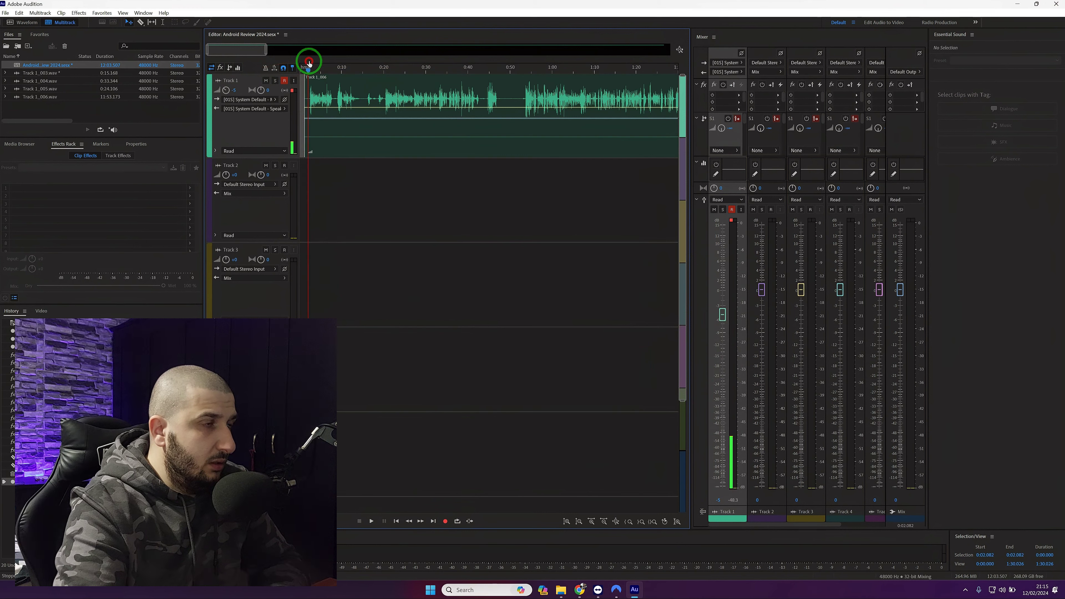
{"action": "key", "text": "space"}
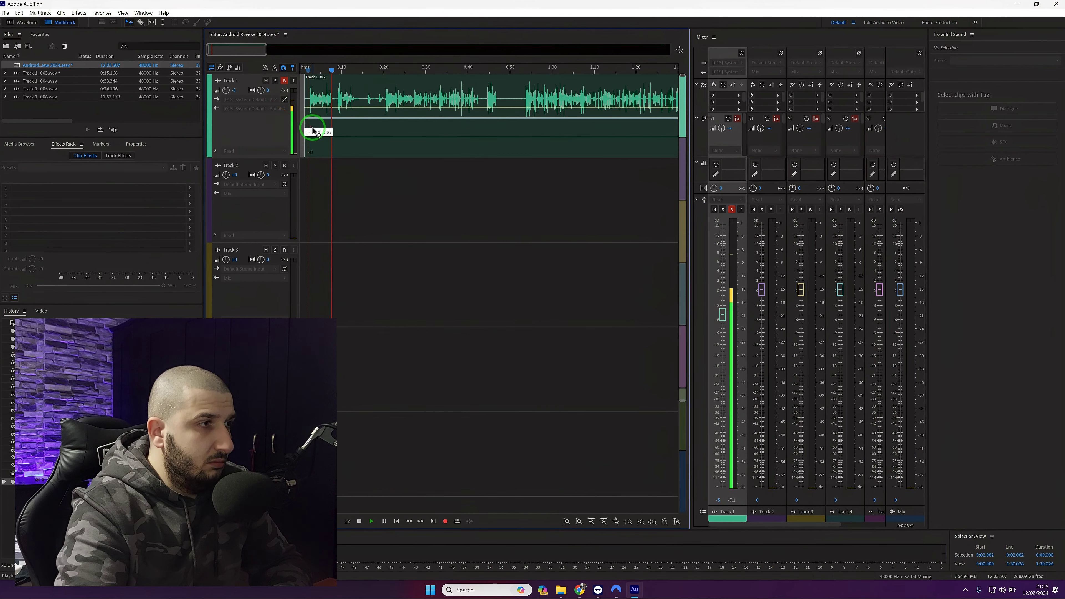
{"action": "key", "text": "space"}
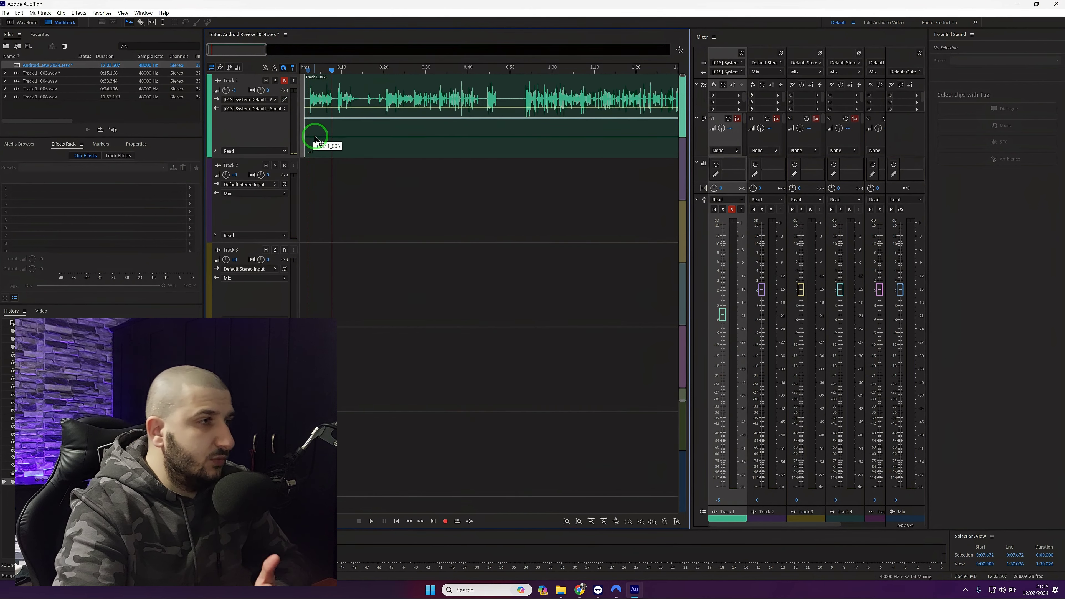
Scrub the recording from about 0:08 to 0:28 and select the Track 1_006 clip
{"action": "left_click", "coordinate": [337, 71]}
{"action": "left_click_drag", "start_coordinate": [346, 73], "coordinate": [395, 73]}
{"action": "left_click", "coordinate": [396, 125]}
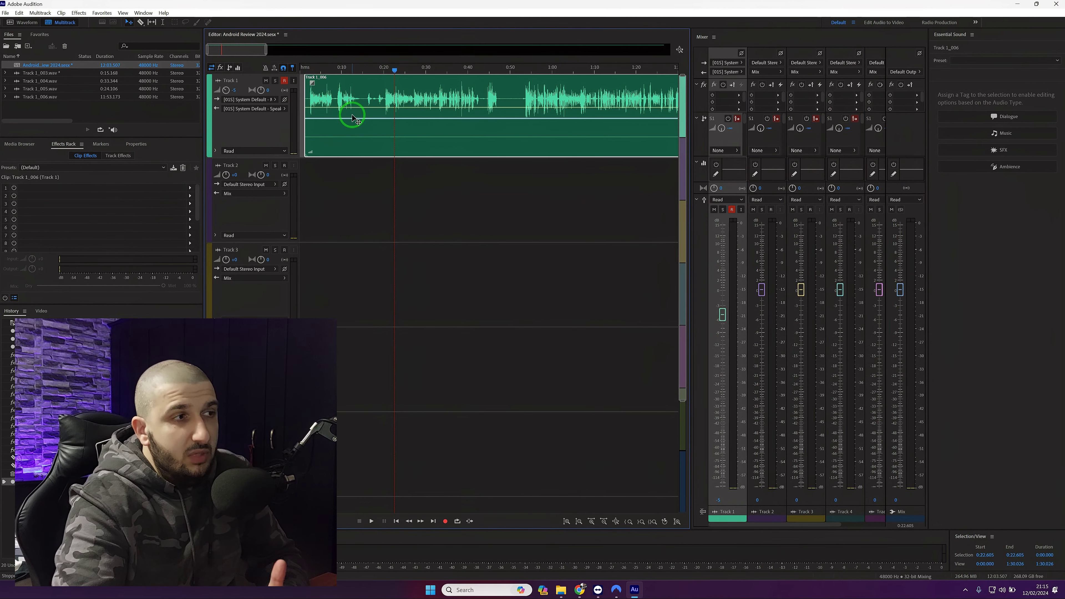
{"action": "left_click", "coordinate": [374, 98]}
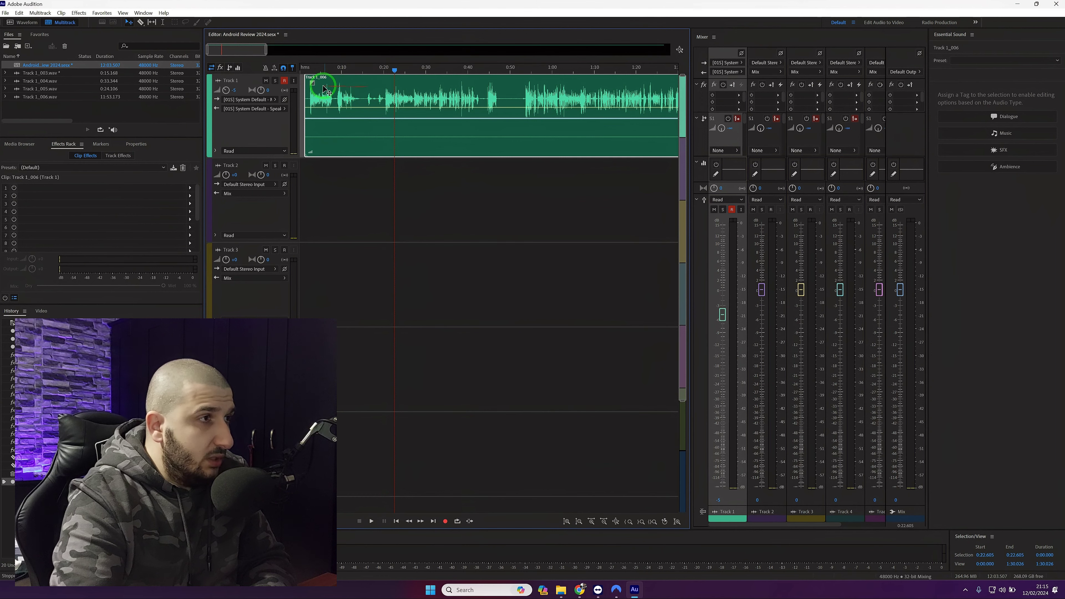
Open Track 1_006 in the waveform editor and copy all the left-channel audio
{"action": "double_click", "coordinate": [359, 94]}
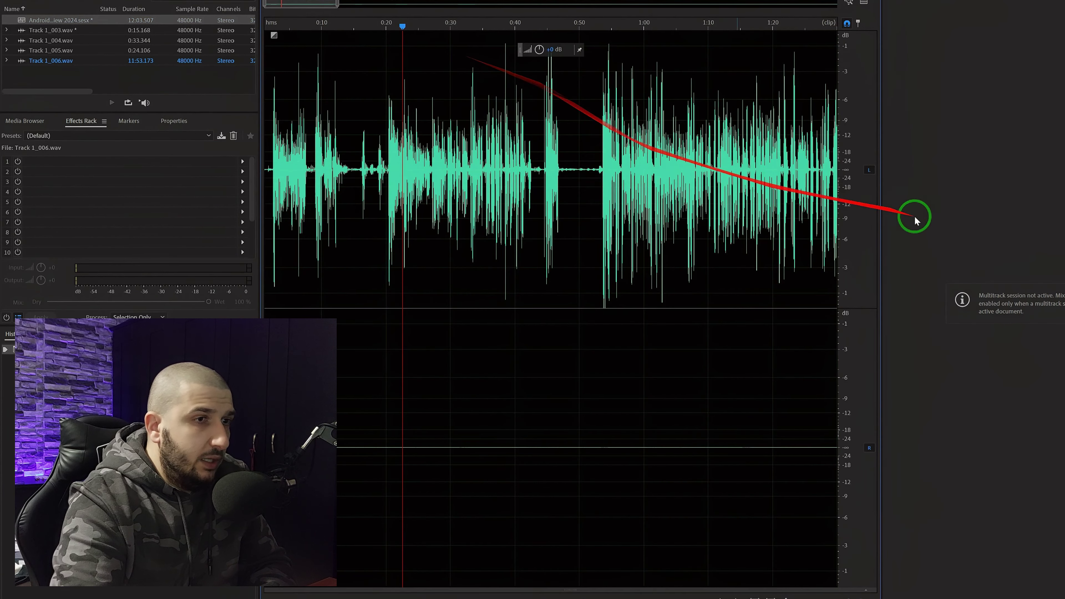
{"action": "left_click", "coordinate": [869, 170]}
{"action": "left_click", "coordinate": [869, 170]}
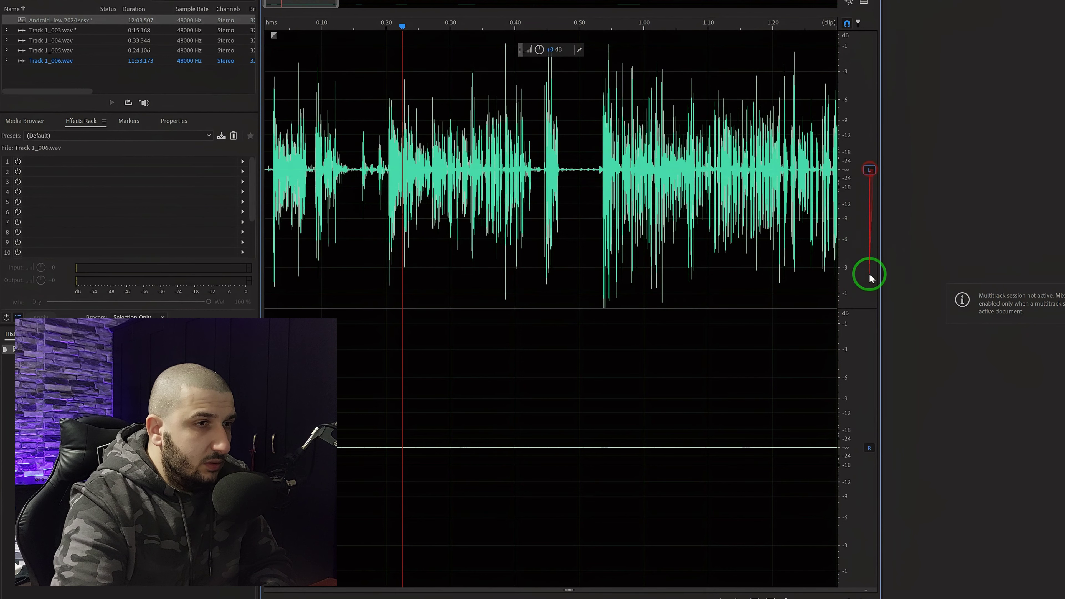
{"action": "left_click", "coordinate": [869, 448]}
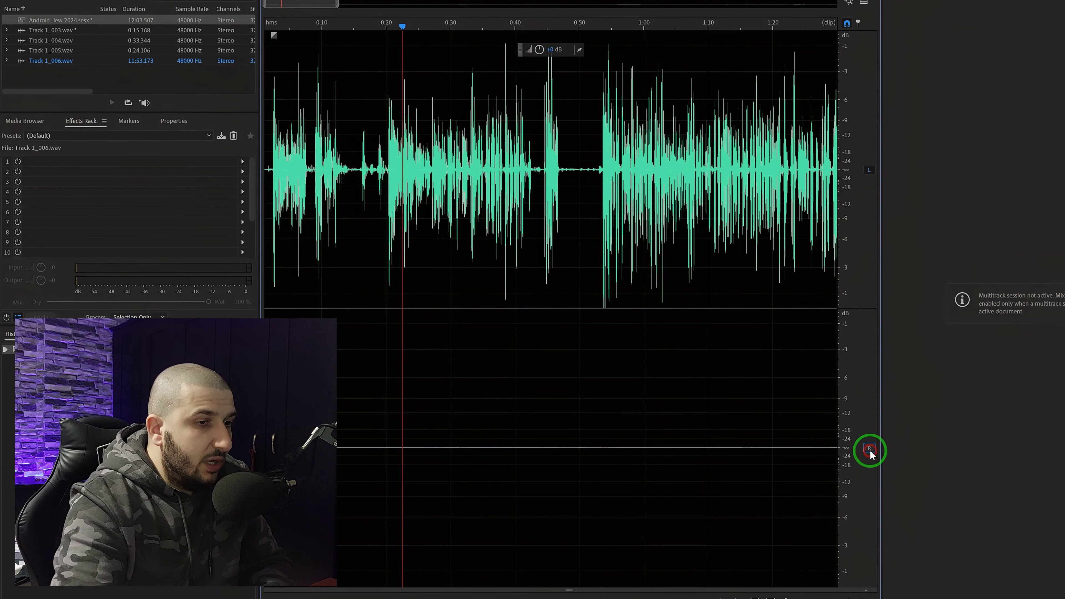
{"action": "left_click", "coordinate": [686, 197]}
{"action": "key", "text": "ctrl+a"}
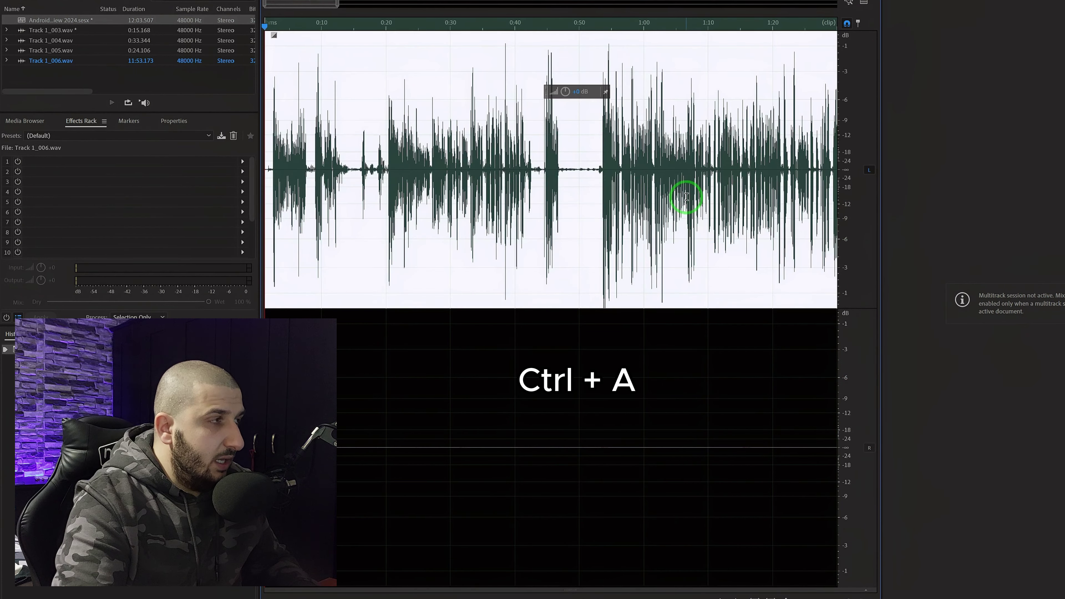
{"action": "key", "text": "ctrl+c"}
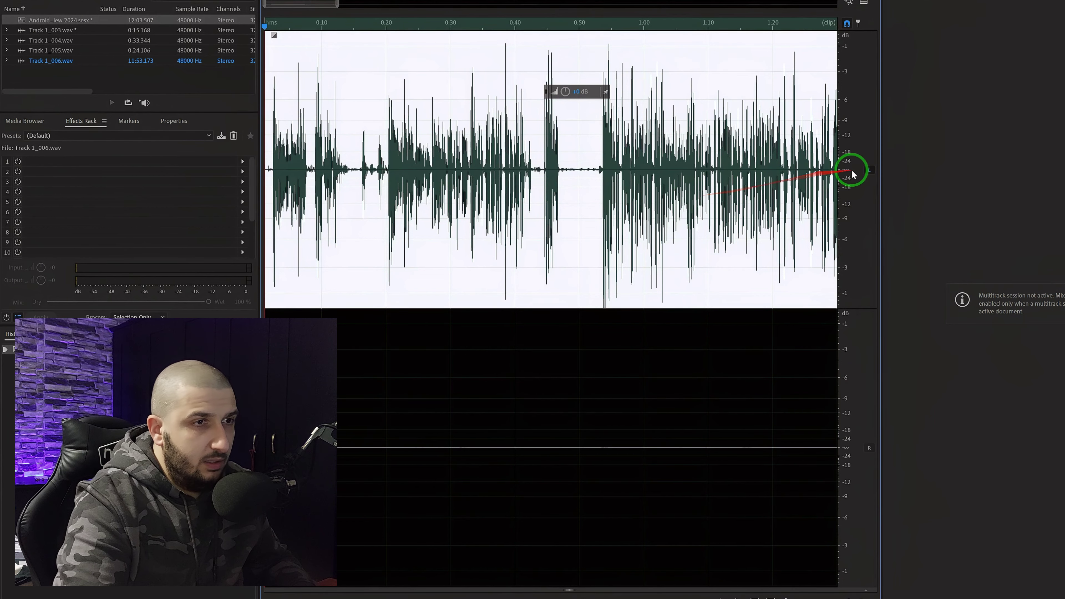
Enable only the right channel and paste the copied audio into it
{"action": "left_click", "coordinate": [868, 170]}
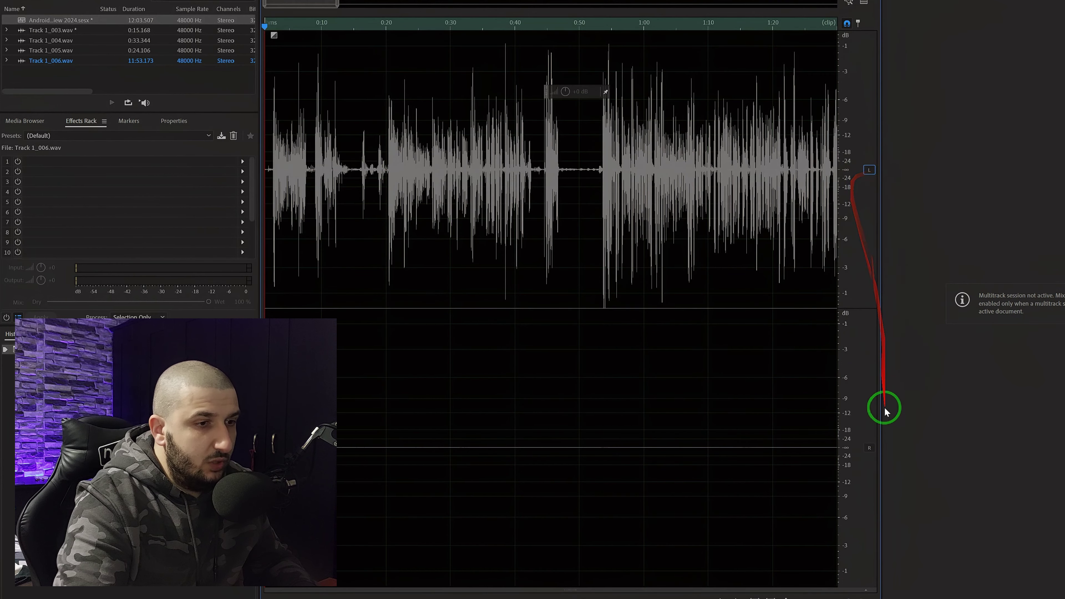
{"action": "left_click", "coordinate": [871, 451]}
{"action": "key", "text": "ctrl+v"}
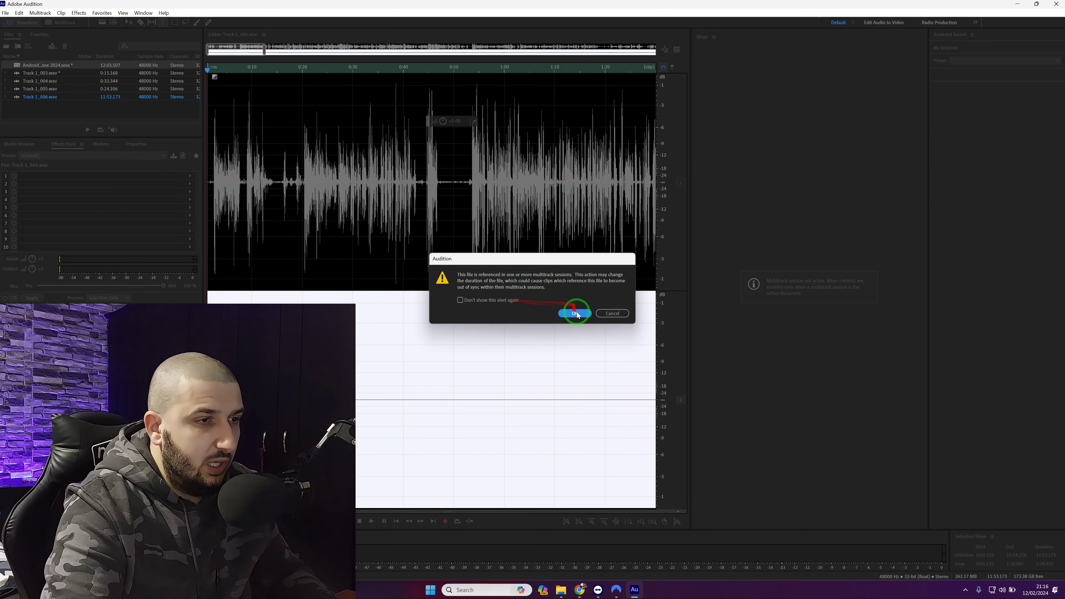
Accept the desync warning, save Track 1_006.wav, and reopen the Android Review session
{"action": "left_click", "coordinate": [566, 312]}
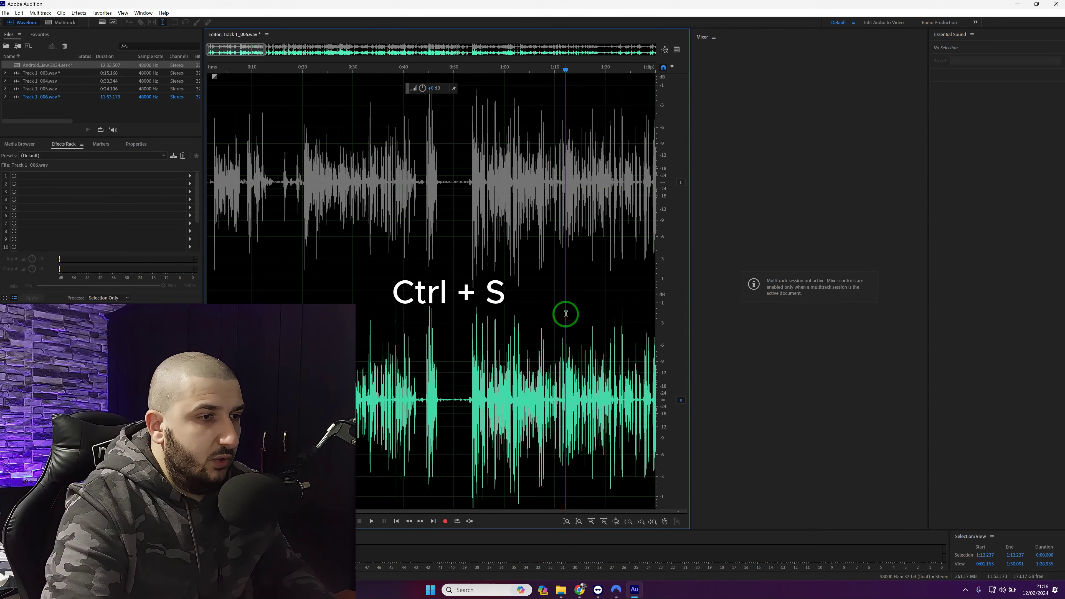
{"action": "key", "text": "ctrl+s"}
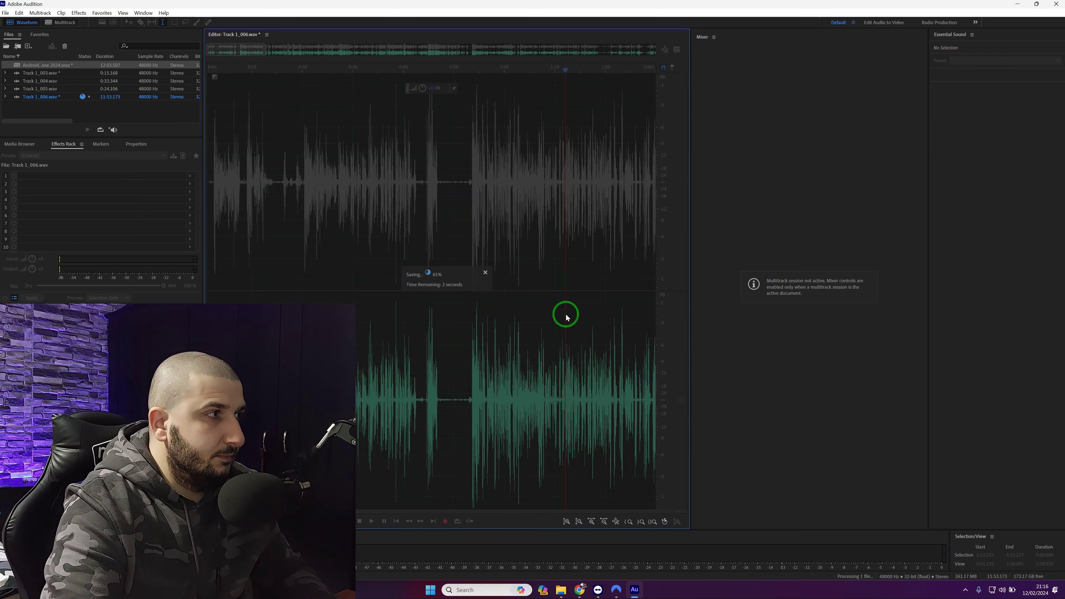
{"action": "left_click", "coordinate": [38, 68]}
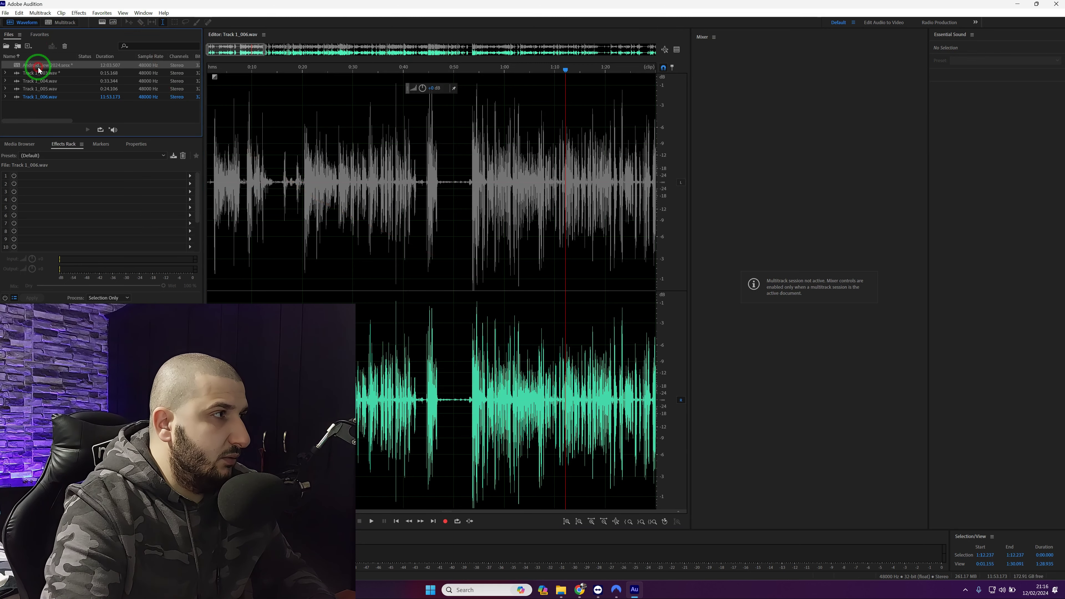
{"action": "double_click", "coordinate": [38, 67]}
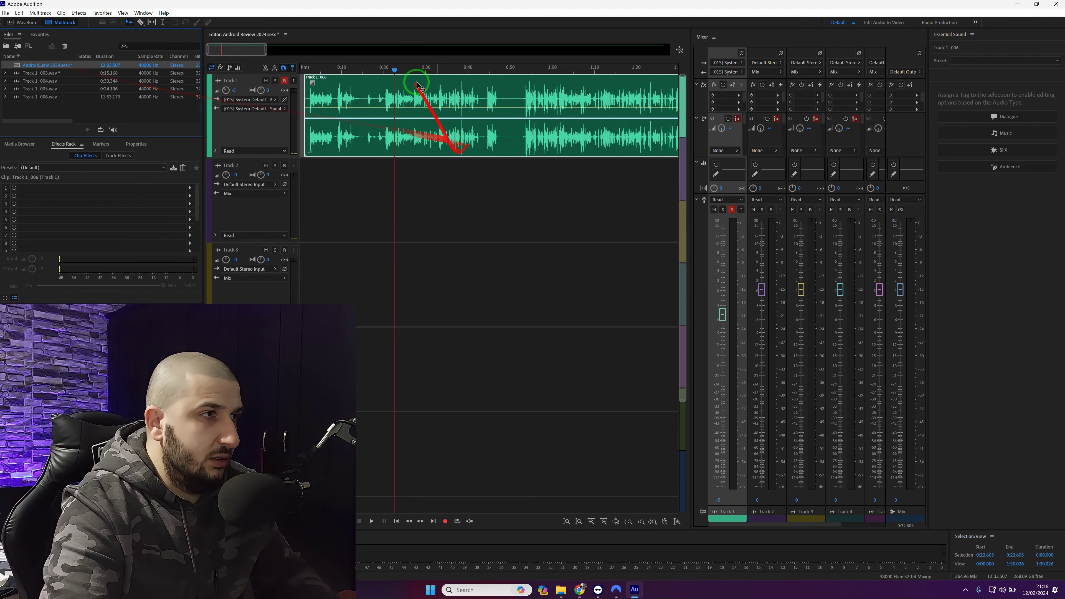
Play the Track 1 clip from about 0:02 to check audio in both channels
{"action": "left_click", "coordinate": [394, 77]}
{"action": "left_click", "coordinate": [308, 67]}
{"action": "key", "text": "space"}
{"action": "left_click", "coordinate": [344, 95]}
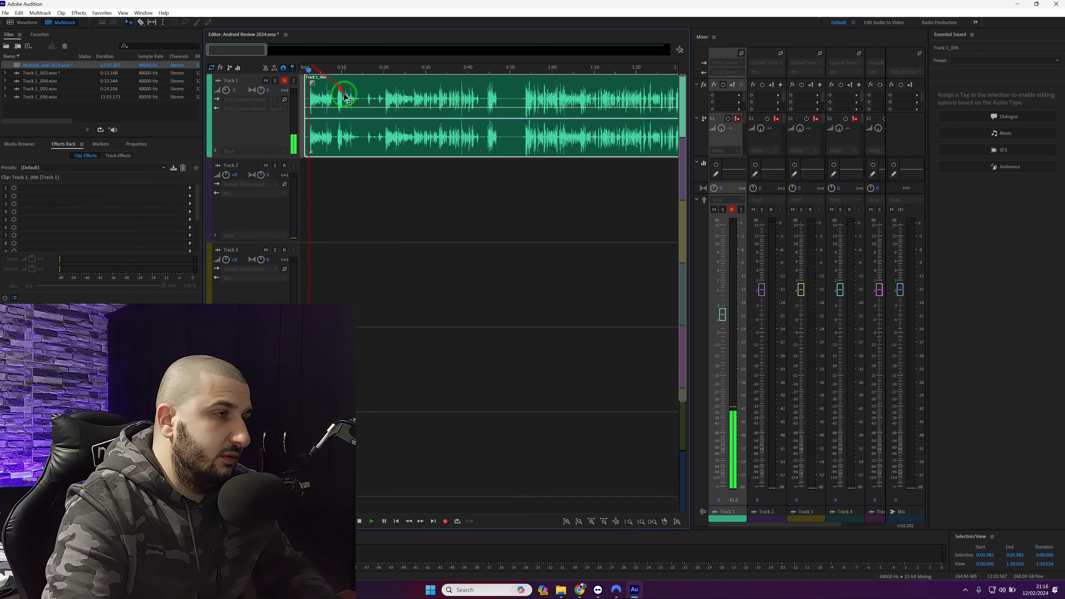
{"action": "key", "text": "space"}
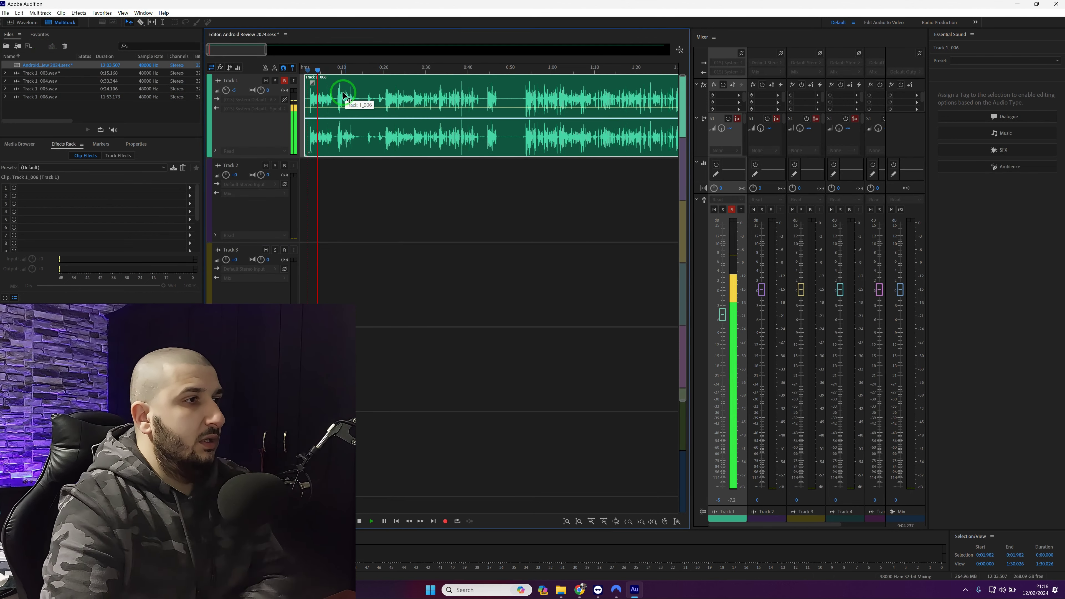
{"action": "left_click", "coordinate": [344, 118]}
{"action": "left_click", "coordinate": [348, 124]}
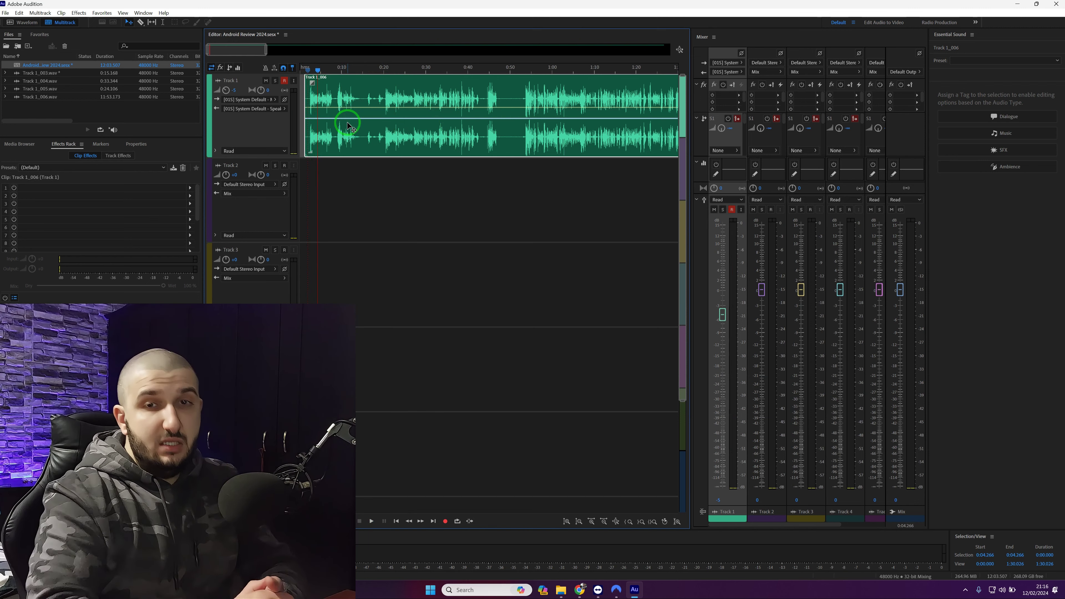